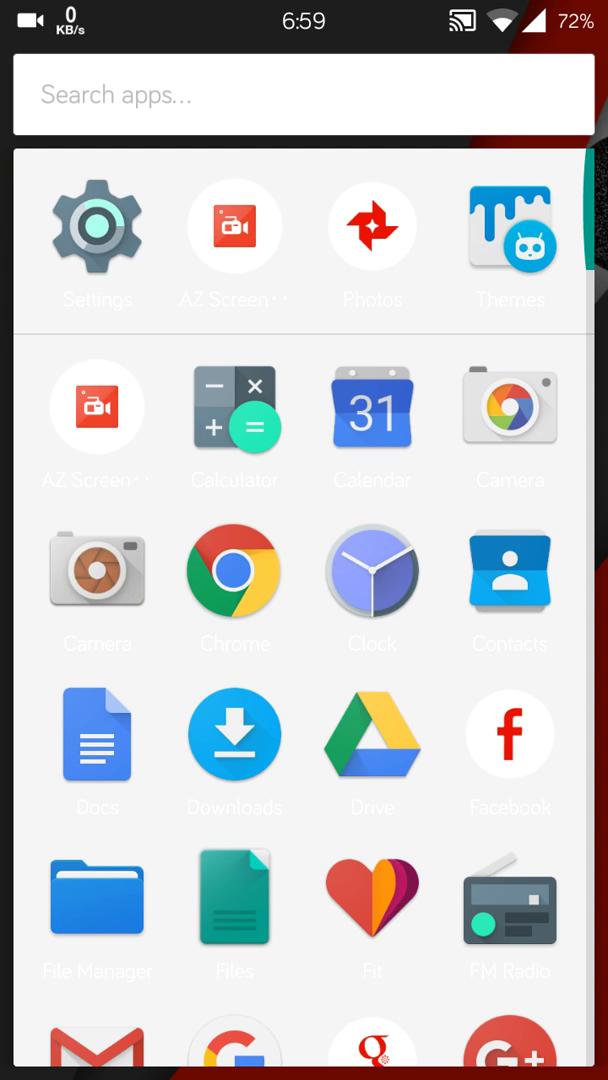
{"action": "scroll", "coordinate": [304, 600], "scroll_direction": "down", "scroll_amount": 5}
{"action": "scroll", "coordinate": [304, 600], "scroll_direction": "down", "scroll_amount": 3}
{"action": "scroll", "coordinate": [304, 600], "scroll_direction": "up", "scroll_amount": 8}
- View the BlissPop About phone build details and play the Lollipop Android version easter egg game
{"action": "left_click", "coordinate": [97, 240]}
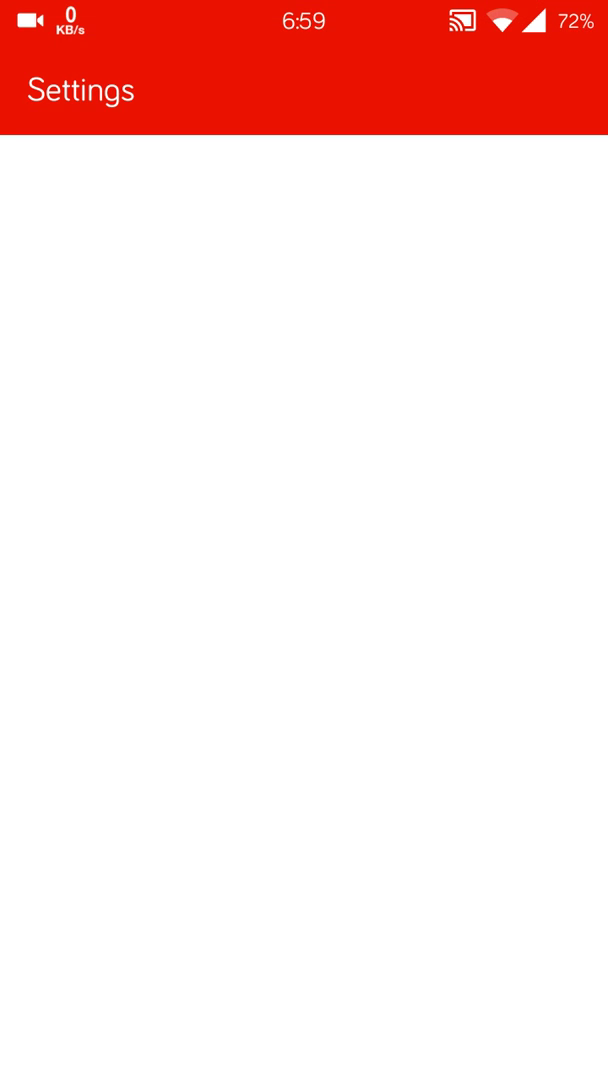
{"action": "scroll", "coordinate": [304, 600], "scroll_direction": "down", "scroll_amount": 3}
{"action": "scroll", "coordinate": [304, 600], "scroll_direction": "down", "scroll_amount": 8}
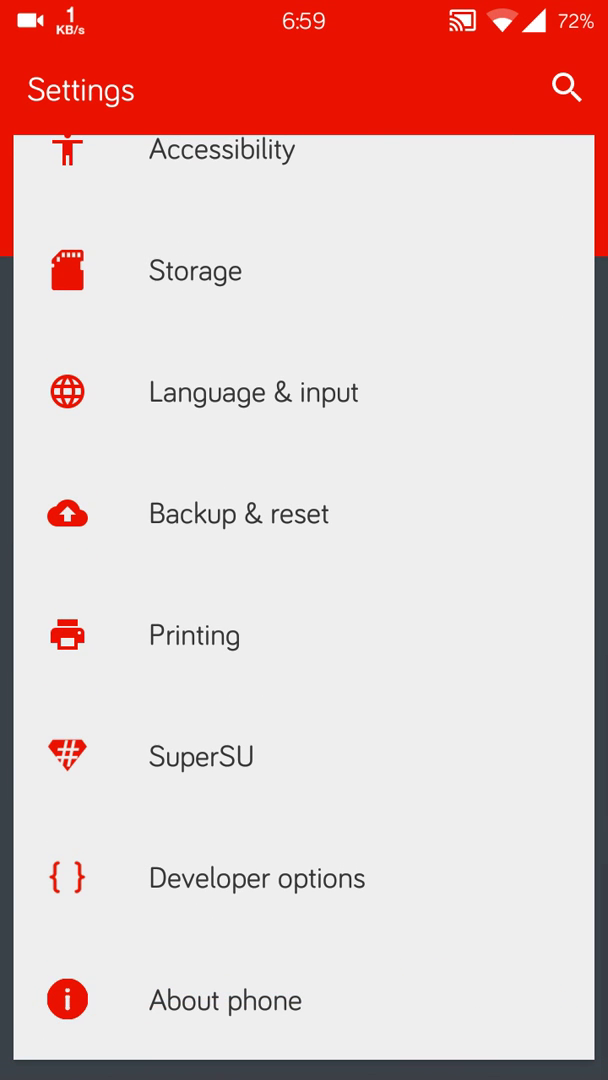
{"action": "left_click", "coordinate": [225, 1000]}
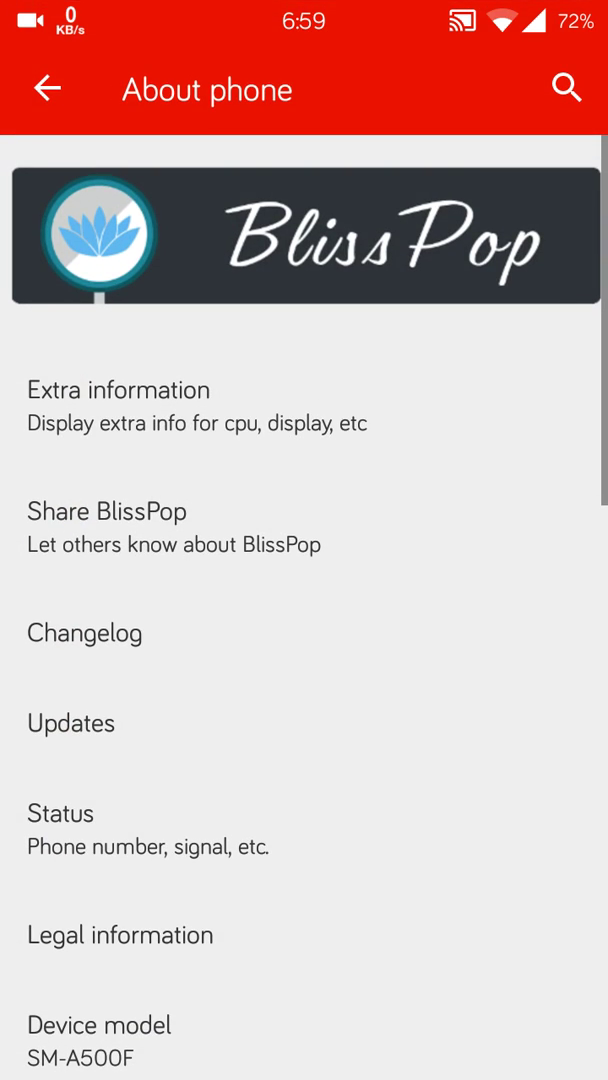
{"action": "scroll", "coordinate": [304, 600], "scroll_direction": "down", "scroll_amount": 1}
{"action": "scroll", "coordinate": [304, 600], "scroll_direction": "down", "scroll_amount": 2}
{"action": "scroll", "coordinate": [304, 600], "scroll_direction": "down", "scroll_amount": 3}
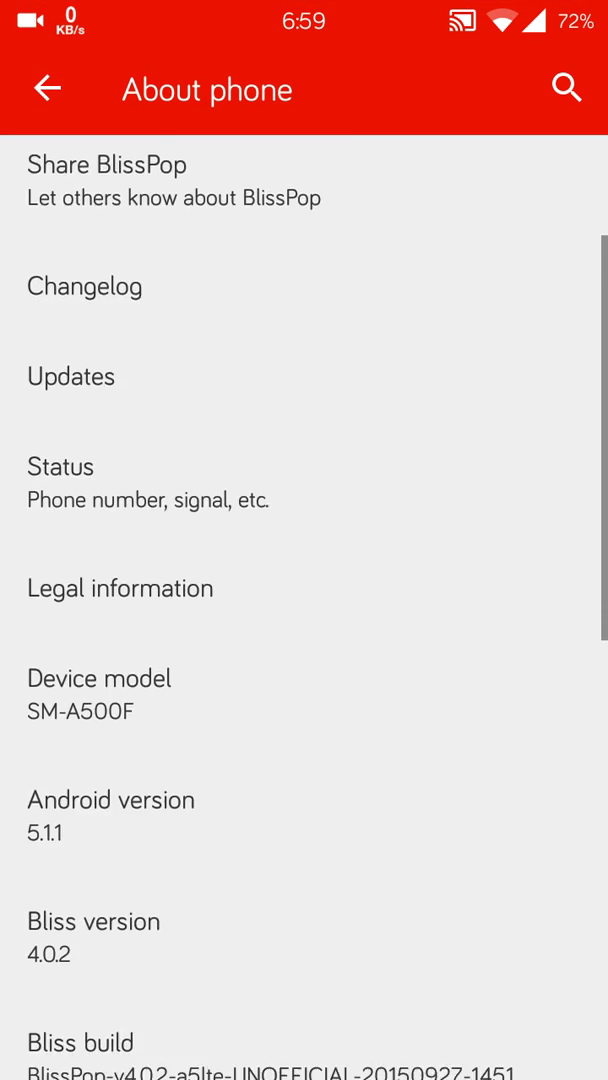
{"action": "scroll", "coordinate": [304, 600], "scroll_direction": "down", "scroll_amount": 2}
{"action": "scroll", "coordinate": [304, 600], "scroll_direction": "down", "scroll_amount": 2}
{"action": "scroll", "coordinate": [304, 600], "scroll_direction": "up", "scroll_amount": 2}
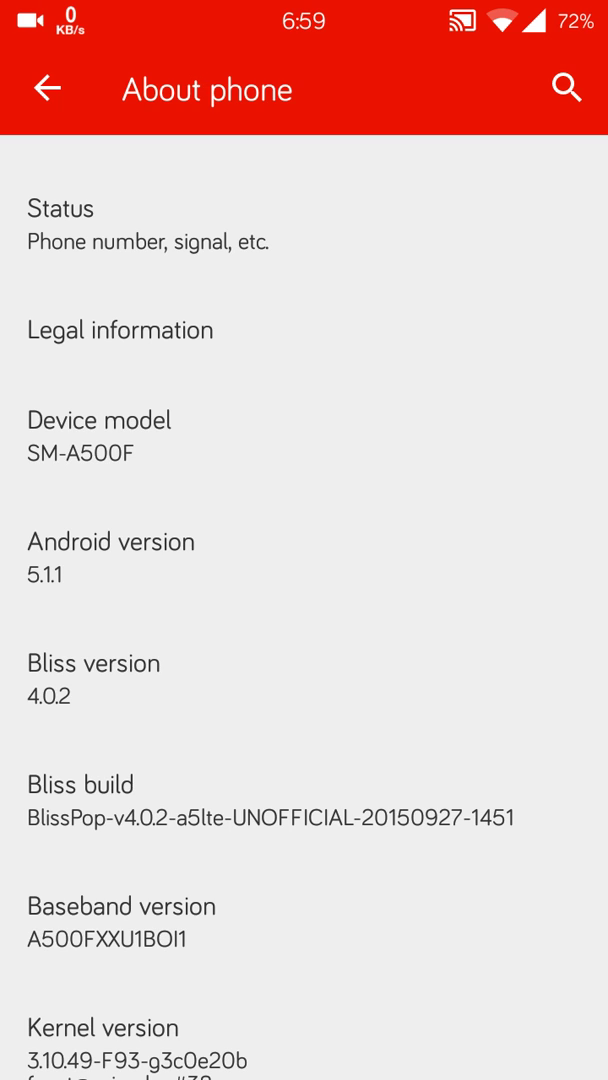
{"action": "scroll", "coordinate": [304, 600], "scroll_direction": "down", "scroll_amount": 1}
{"action": "left_click", "coordinate": [304, 420]}
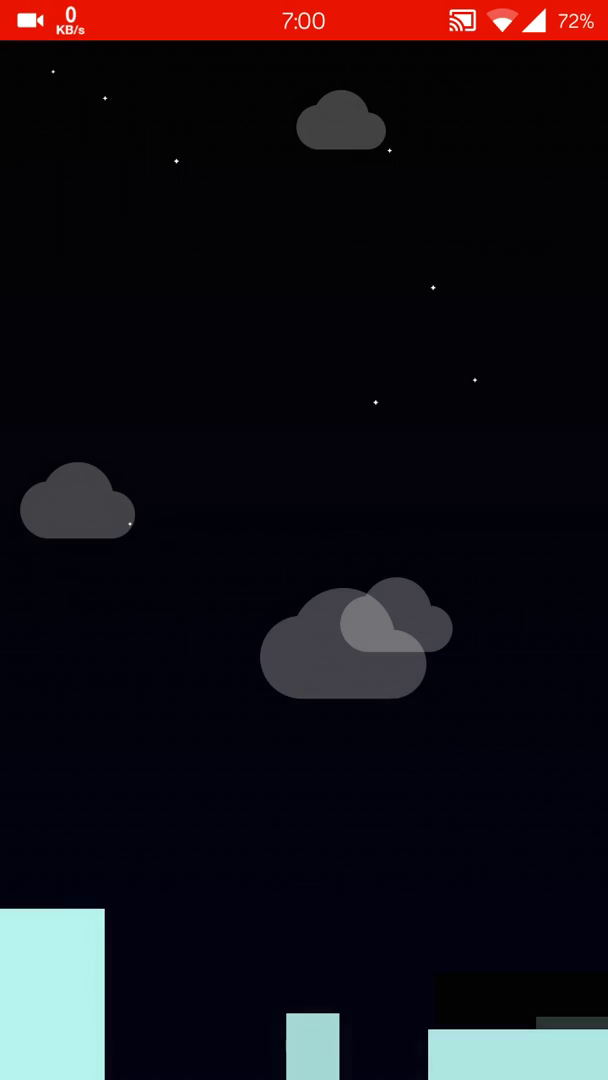
{"action": "left_click", "coordinate": [303, 540]}
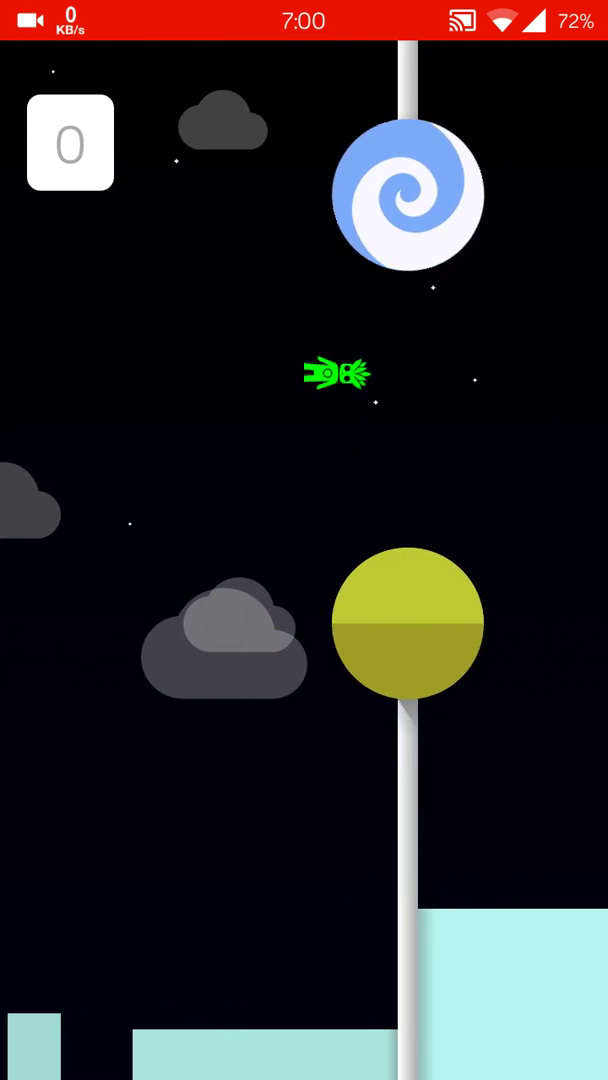
{"action": "key", "text": "Escape"}
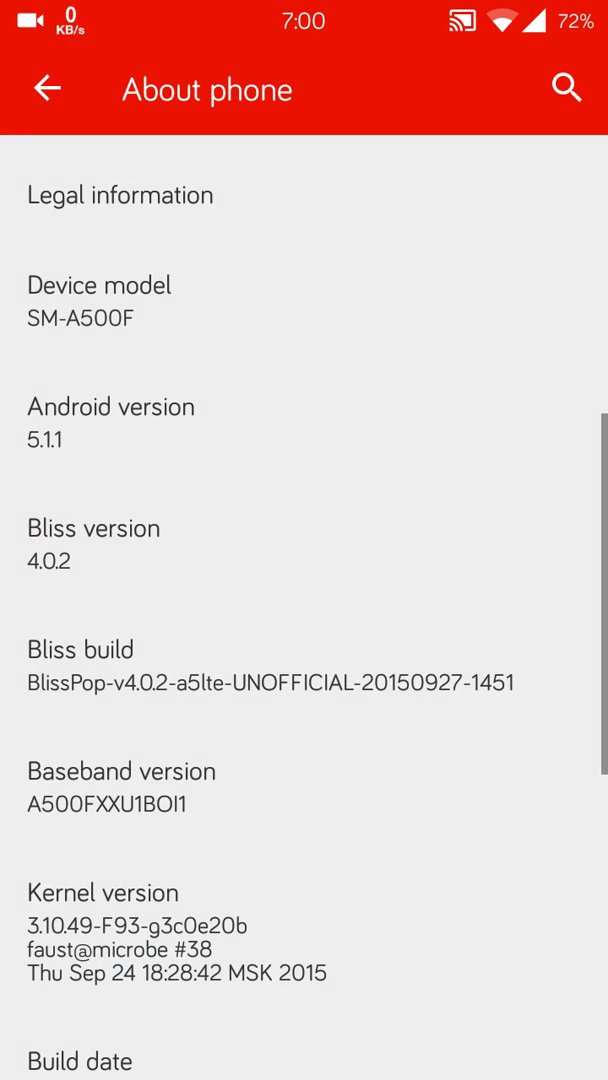
{"action": "scroll", "coordinate": [304, 600], "scroll_direction": "down", "scroll_amount": 1}
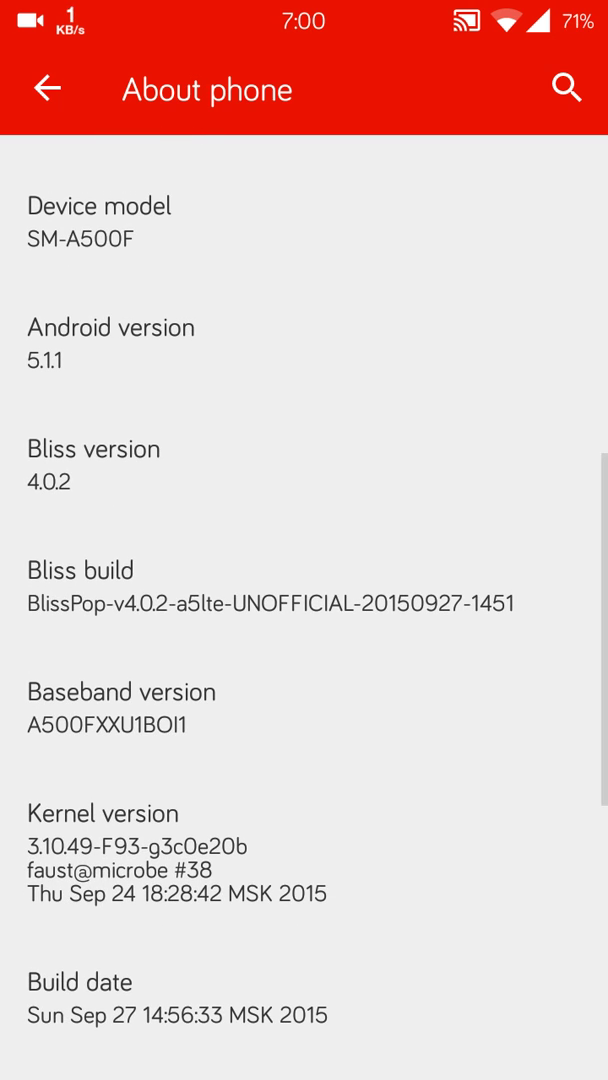
{"action": "scroll", "coordinate": [304, 600], "scroll_direction": "down", "scroll_amount": 2}
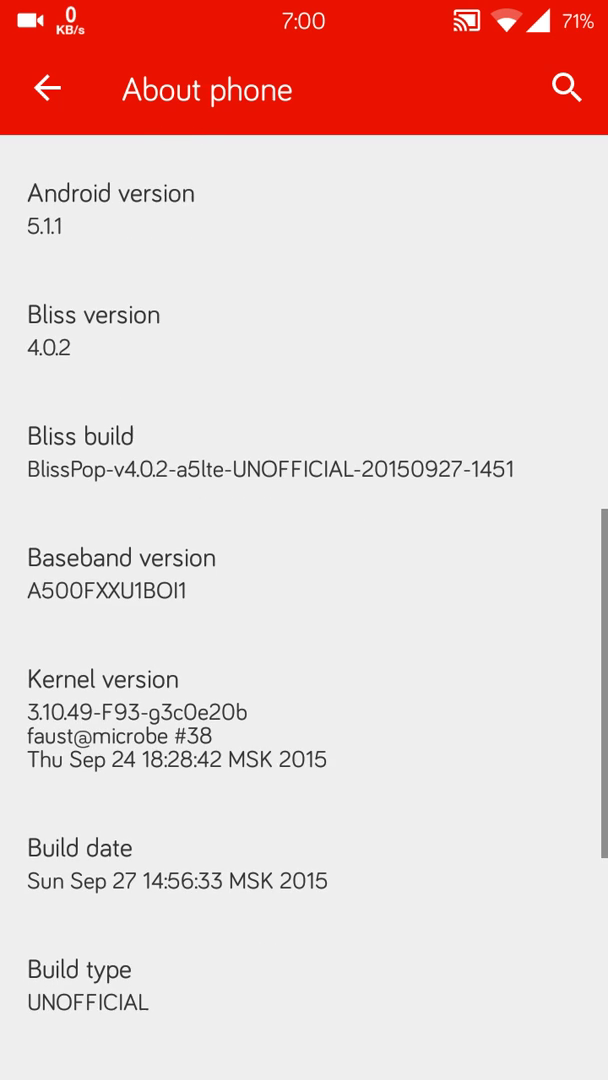
{"action": "scroll", "coordinate": [304, 600], "scroll_direction": "down", "scroll_amount": 2}
{"action": "scroll", "coordinate": [304, 600], "scroll_direction": "down", "scroll_amount": 1}
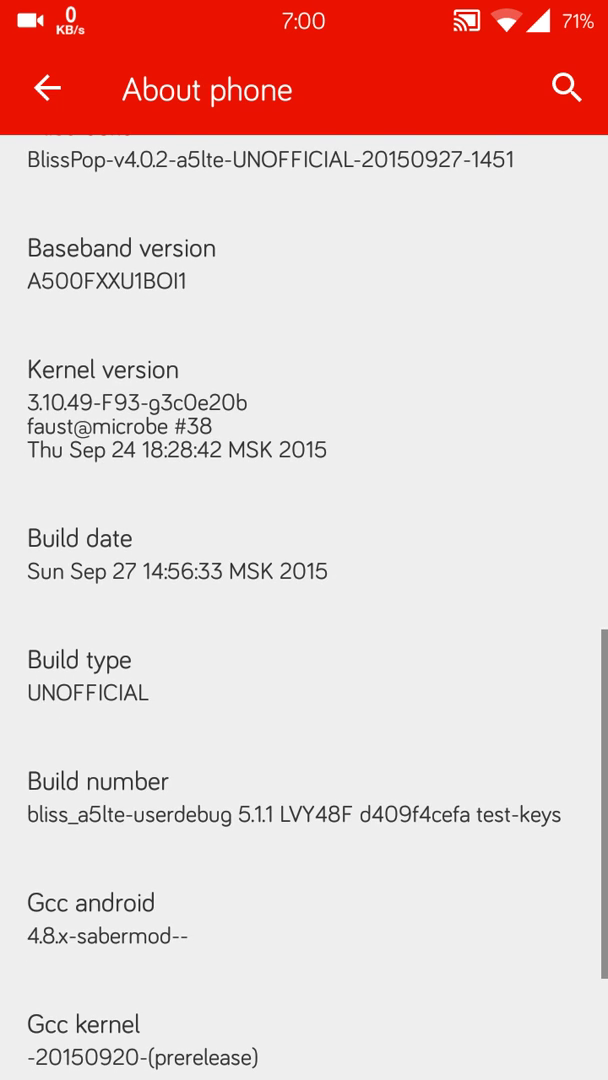
{"action": "scroll", "coordinate": [304, 600], "scroll_direction": "down", "scroll_amount": 1}
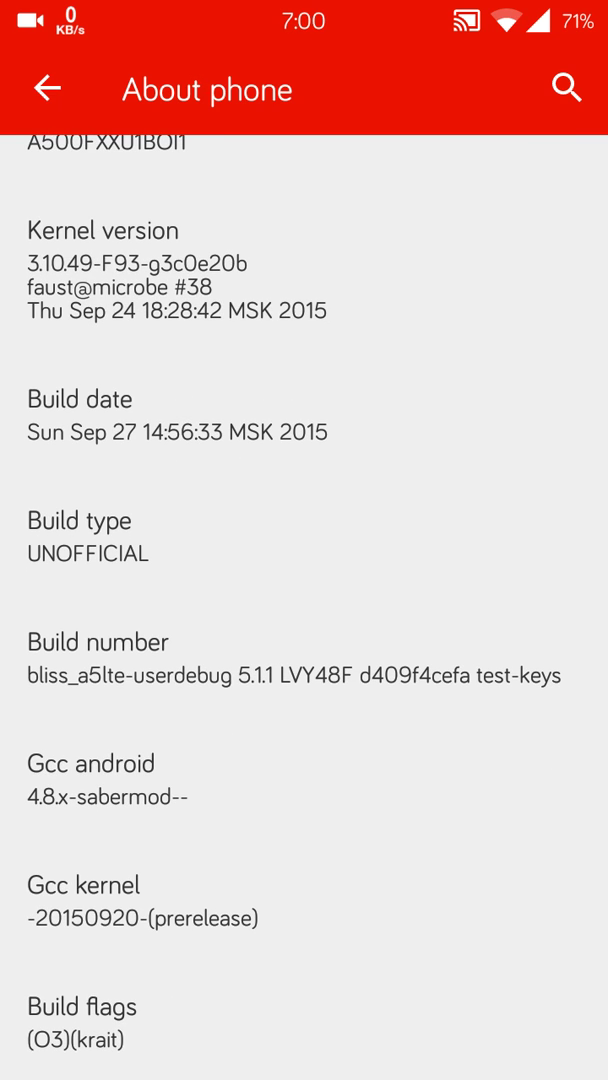
{"action": "scroll", "coordinate": [304, 600], "scroll_direction": "down", "scroll_amount": 2}
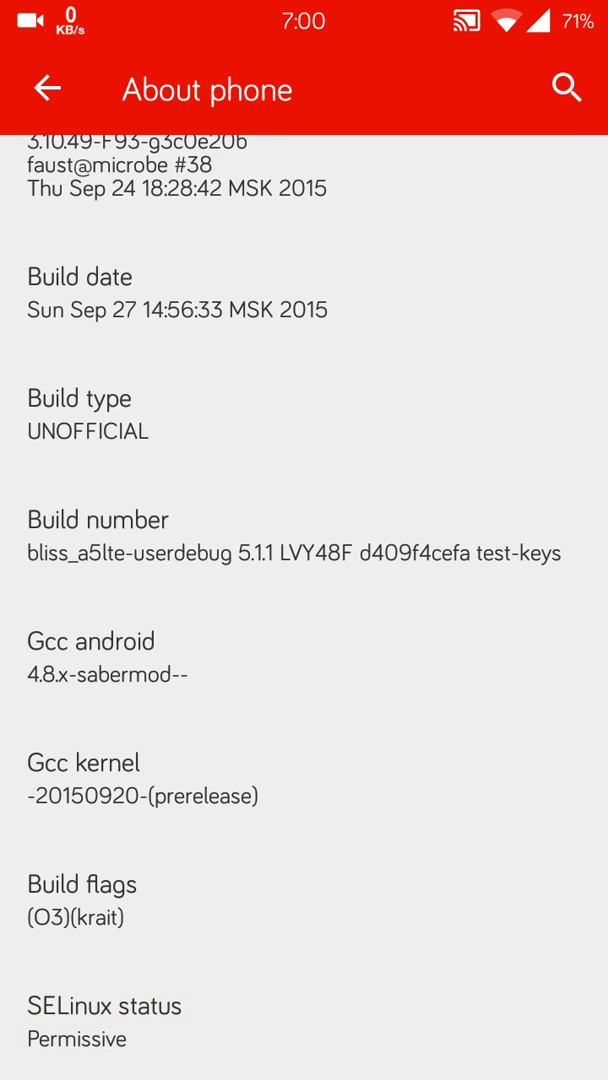
{"action": "key", "text": "Escape"}
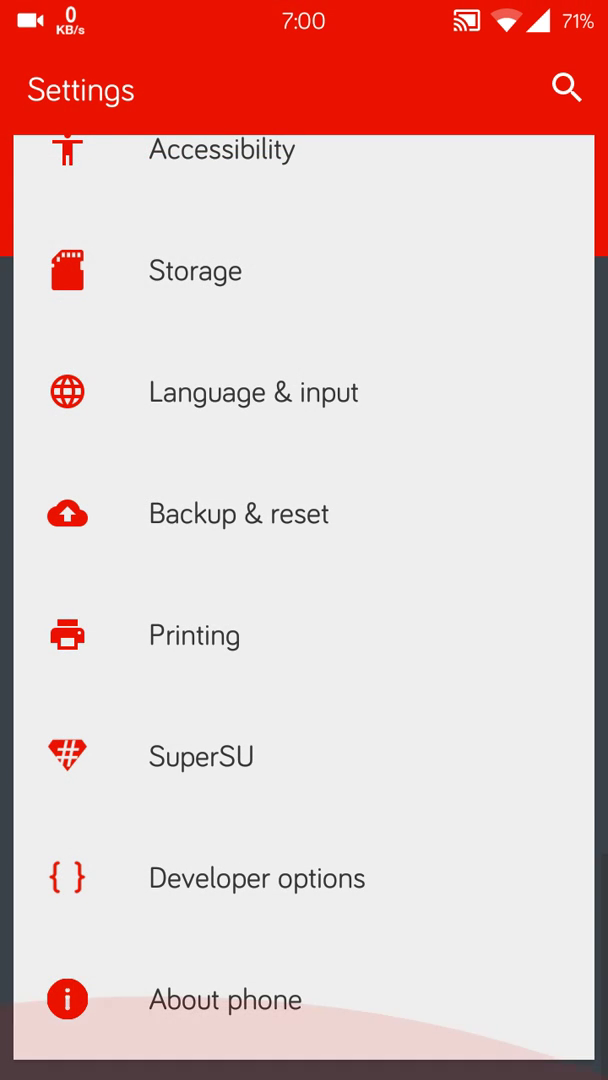
- Check the SuperSU root logs showing the Kernel Adiutor grant, then return to the app drawer
{"action": "left_click", "coordinate": [123, 756]}
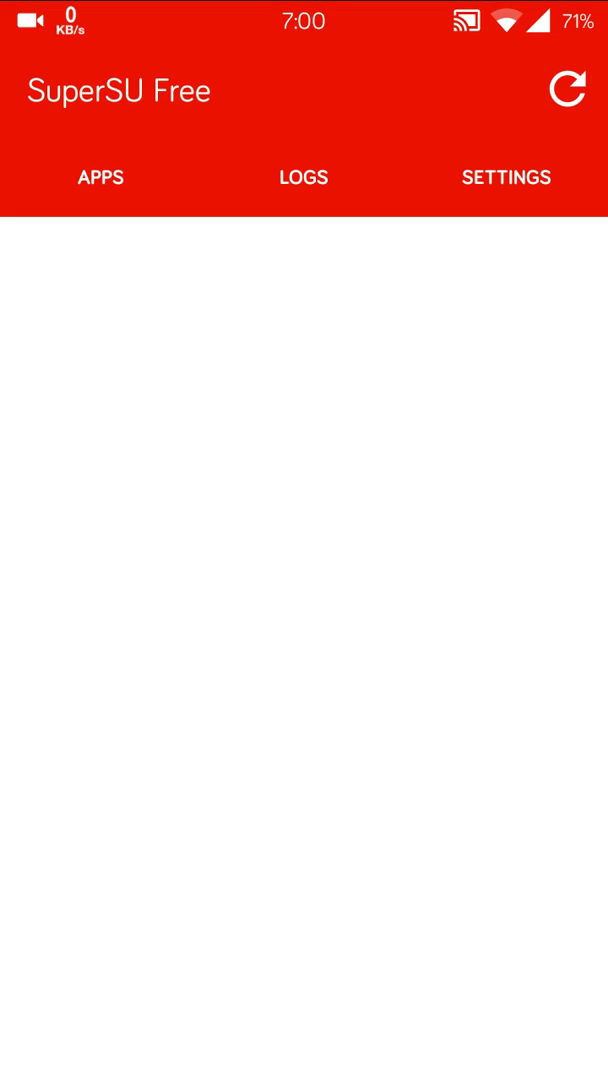
{"action": "mouse_move", "coordinate": [450, 600]}
{"action": "left_mouse_down"}
{"action": "mouse_move", "coordinate": [150, 600]}
{"action": "mouse_move", "coordinate": [450, 600]}
{"action": "left_mouse_up"}
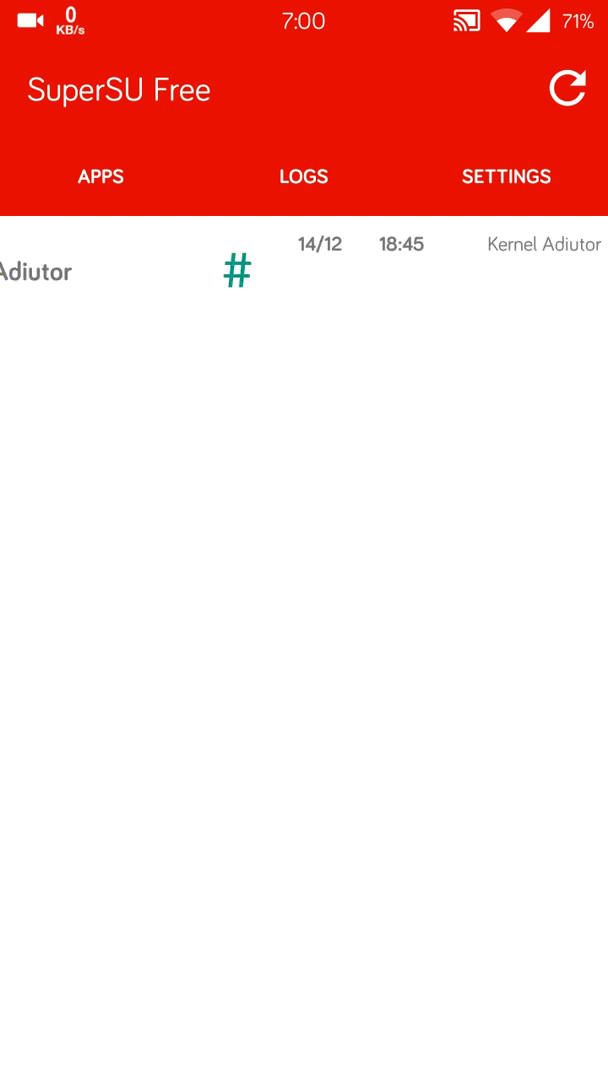
{"action": "key", "text": "Escape"}
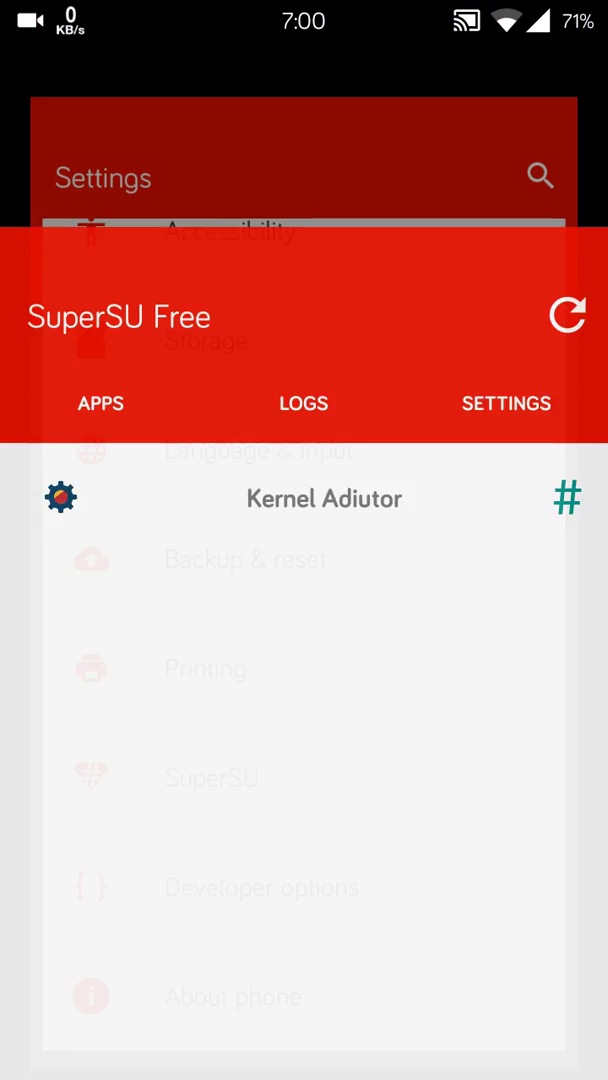
{"action": "key", "text": "super"}
{"action": "scroll", "coordinate": [304, 600], "scroll_direction": "down", "scroll_amount": 10}
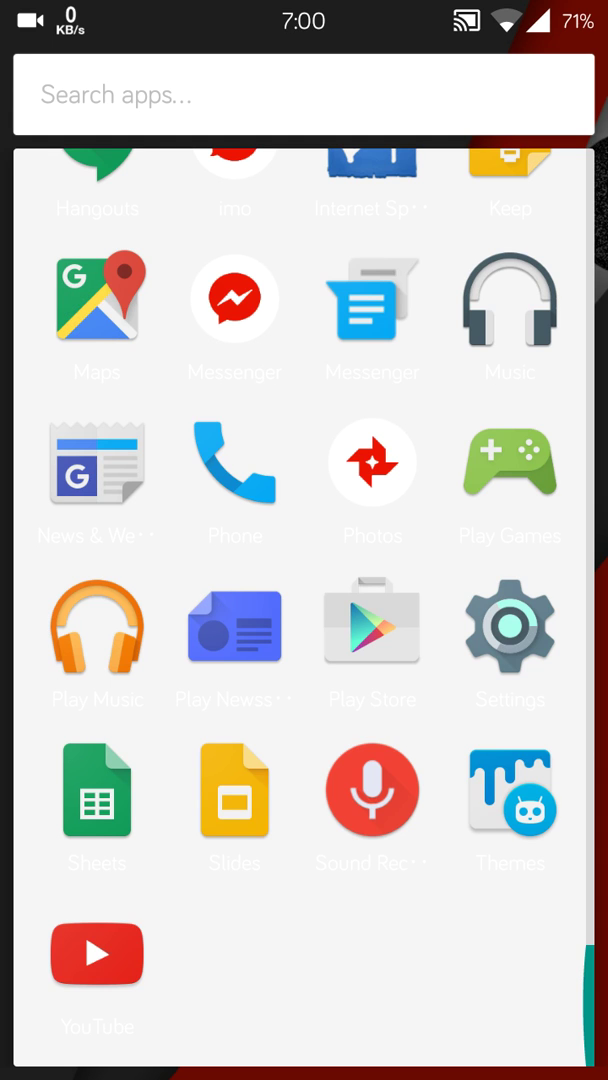
{"action": "scroll", "coordinate": [304, 600], "scroll_direction": "up", "scroll_amount": 10}
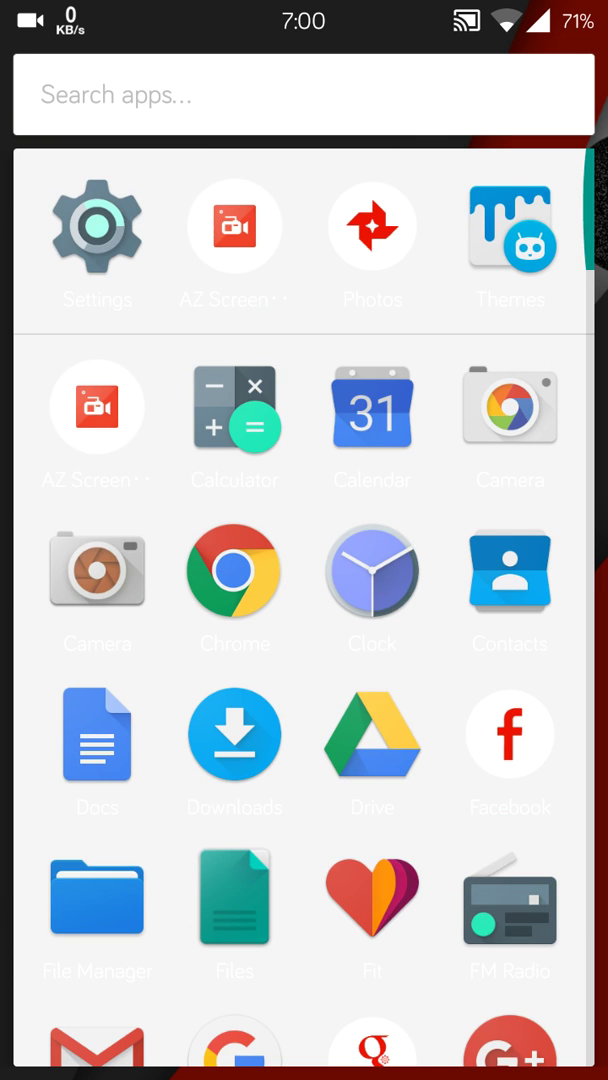
{"action": "scroll", "coordinate": [304, 600], "scroll_direction": "down", "scroll_amount": 10}
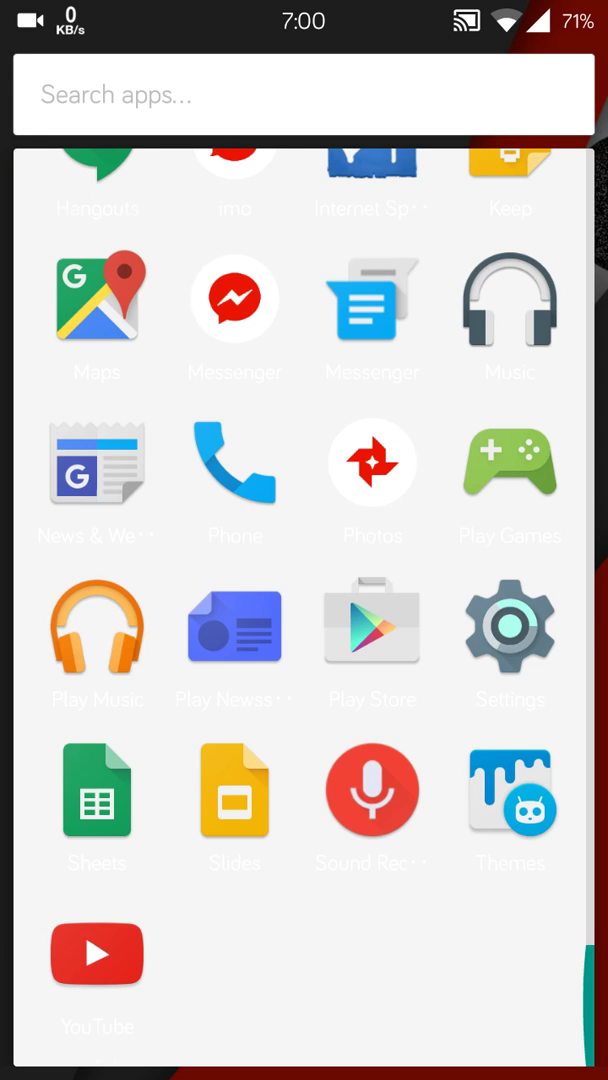
{"action": "scroll", "coordinate": [304, 600], "scroll_direction": "up", "scroll_amount": 3}
{"action": "scroll", "coordinate": [304, 600], "scroll_direction": "down", "scroll_amount": 3}
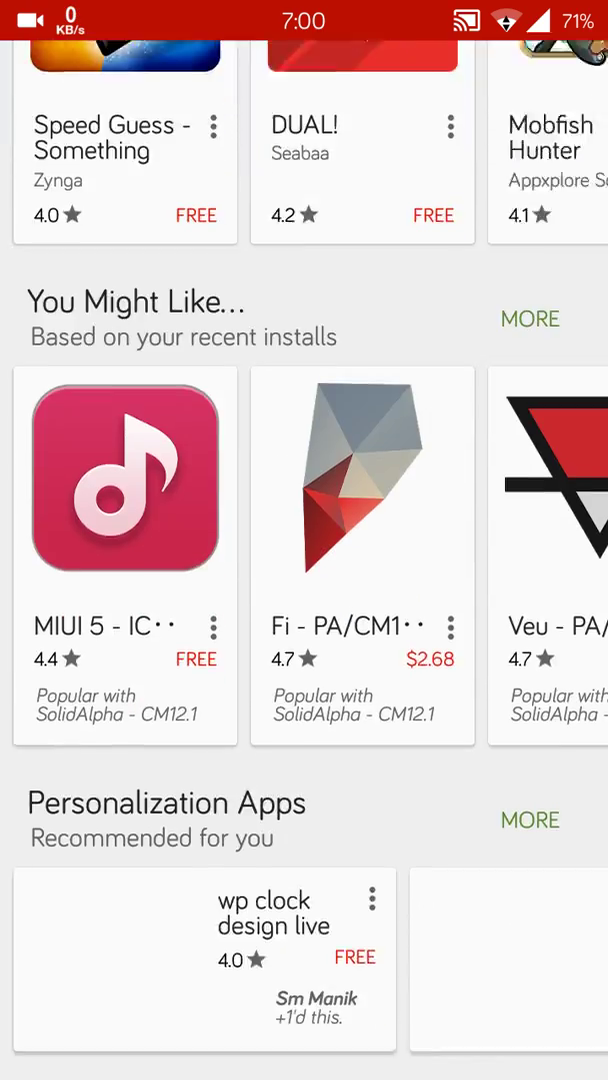
{"action": "scroll", "coordinate": [304, 600], "scroll_direction": "down", "scroll_amount": 3}
{"action": "scroll", "coordinate": [304, 600], "scroll_direction": "up", "scroll_amount": 4}
{"action": "scroll", "coordinate": [304, 600], "scroll_direction": "up", "scroll_amount": 5}
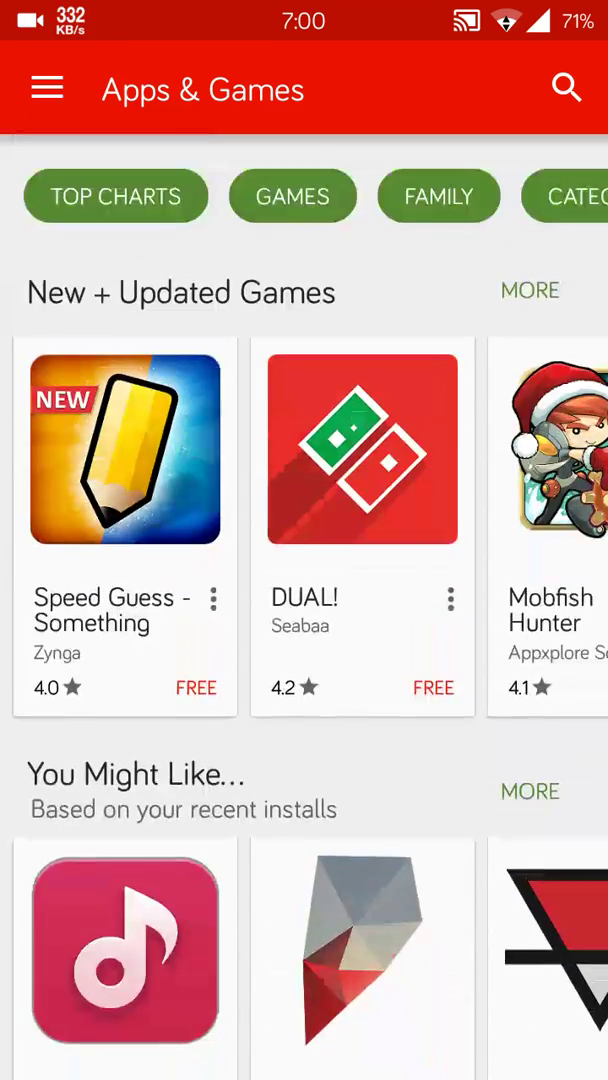
- Open and dismiss the Play Store's section and account menu
{"action": "left_click", "coordinate": [47, 89]}
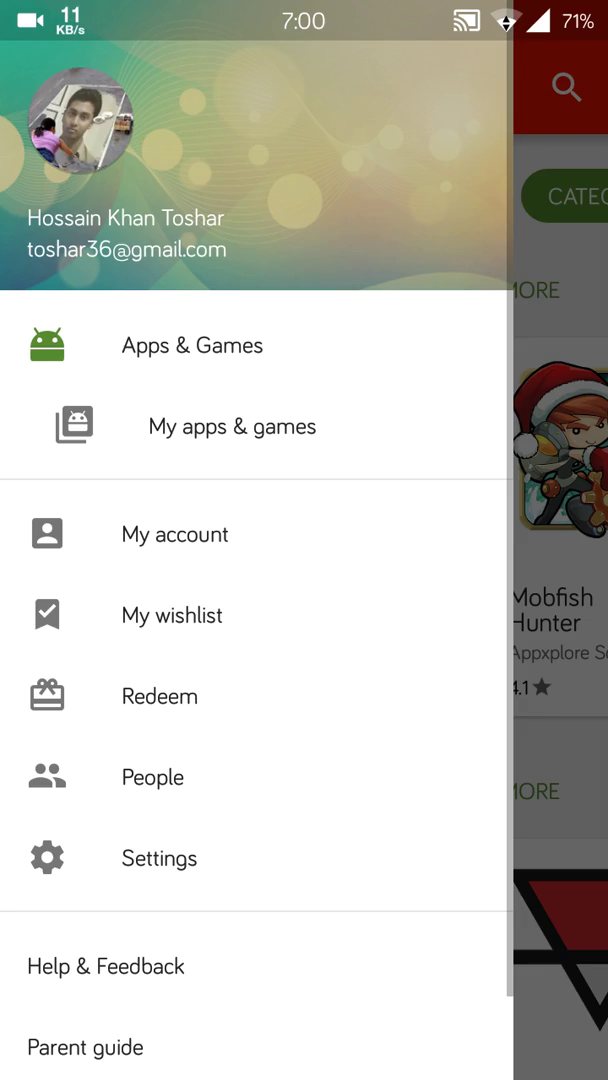
{"action": "left_click", "coordinate": [560, 600]}
{"action": "scroll", "coordinate": [304, 600], "scroll_direction": "down", "scroll_amount": 5}
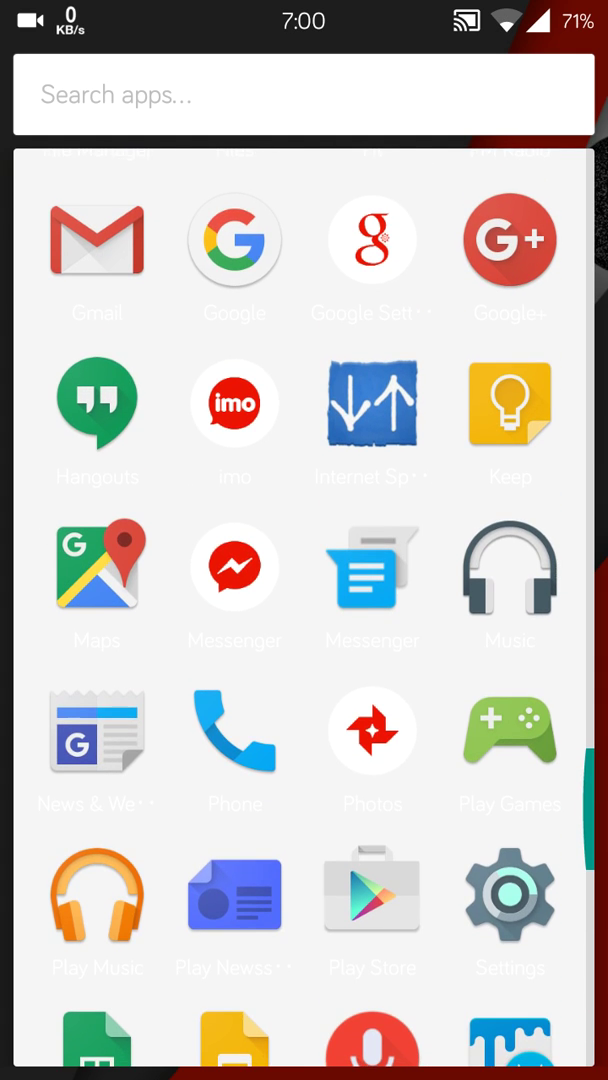
{"action": "scroll", "coordinate": [304, 600], "scroll_direction": "up", "scroll_amount": 3}
{"action": "scroll", "coordinate": [304, 600], "scroll_direction": "up", "scroll_amount": 3}
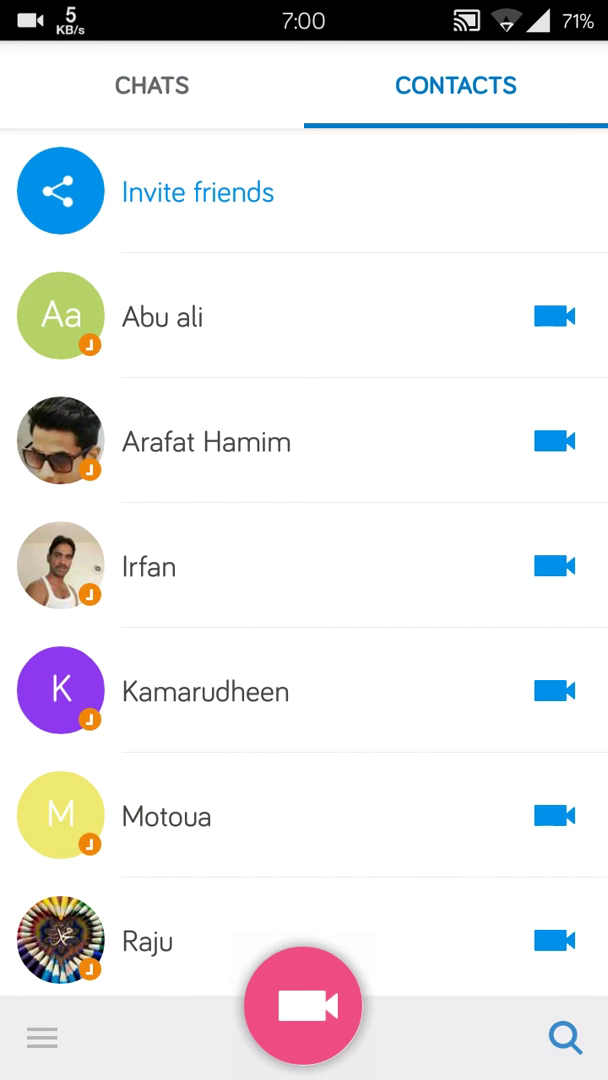
{"action": "scroll", "coordinate": [304, 550], "scroll_direction": "down", "scroll_amount": 5}
{"action": "scroll", "coordinate": [304, 550], "scroll_direction": "down", "scroll_amount": 5}
{"action": "scroll", "coordinate": [304, 550], "scroll_direction": "up", "scroll_amount": 5}
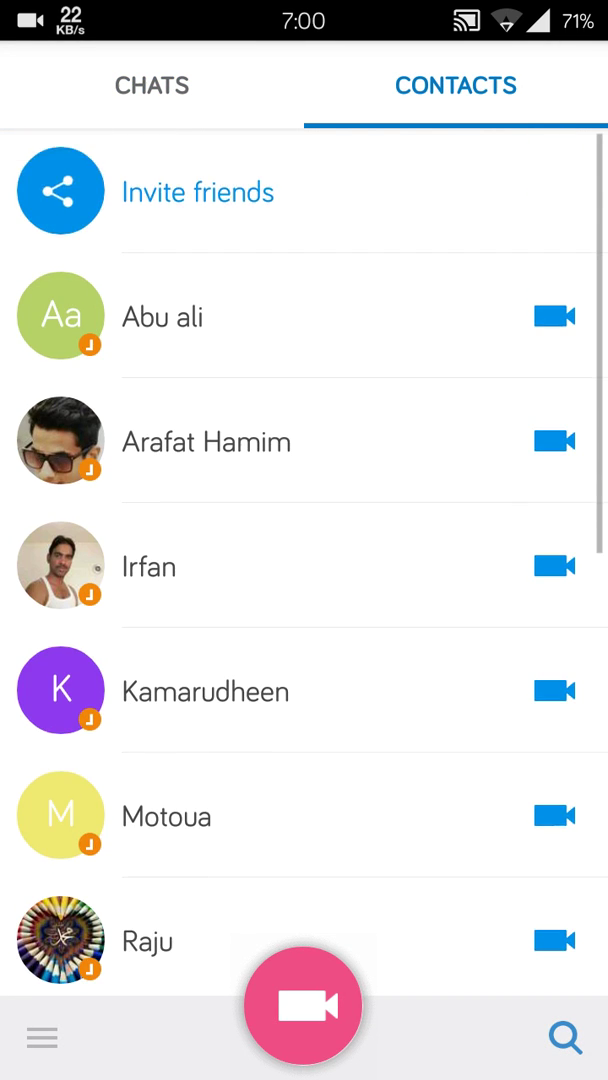
- Leave imo's Contacts list and return to the app drawer
{"action": "key", "text": "super"}
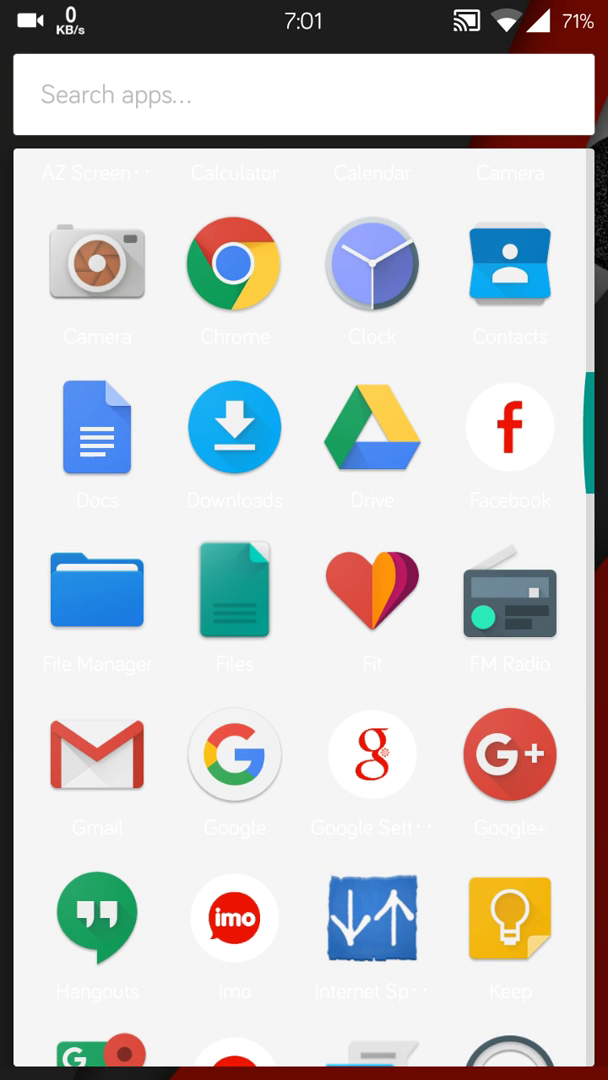
{"action": "scroll", "coordinate": [304, 550], "scroll_direction": "down", "scroll_amount": 5}
{"action": "scroll", "coordinate": [304, 550], "scroll_direction": "down", "scroll_amount": 5}
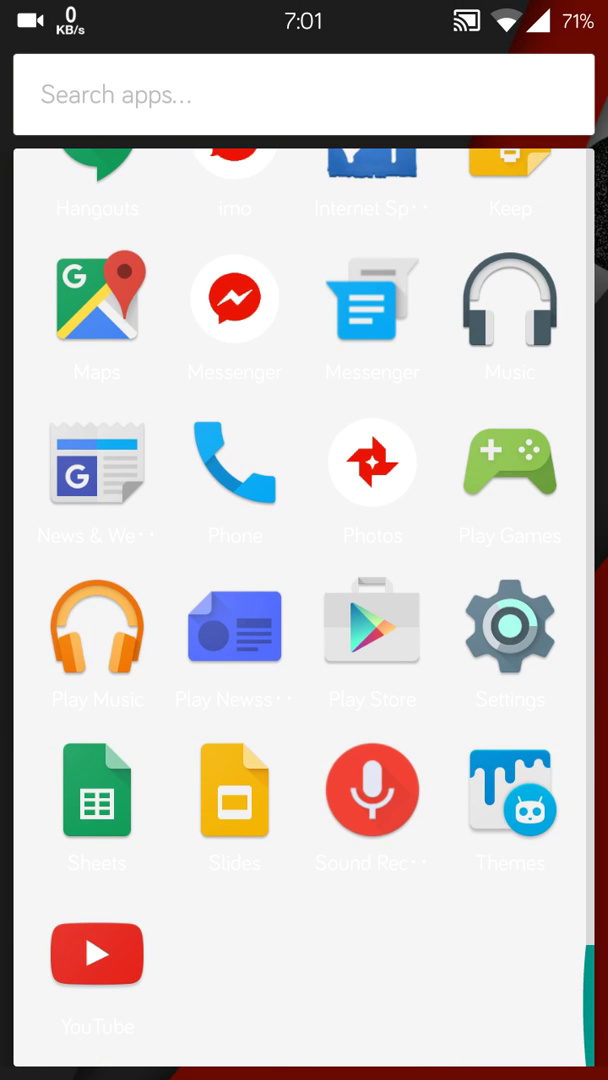
{"action": "scroll", "coordinate": [304, 550], "scroll_direction": "up", "scroll_amount": 3}
{"action": "scroll", "coordinate": [304, 550], "scroll_direction": "up", "scroll_amount": 3}
{"action": "scroll", "coordinate": [304, 550], "scroll_direction": "up", "scroll_amount": 3}
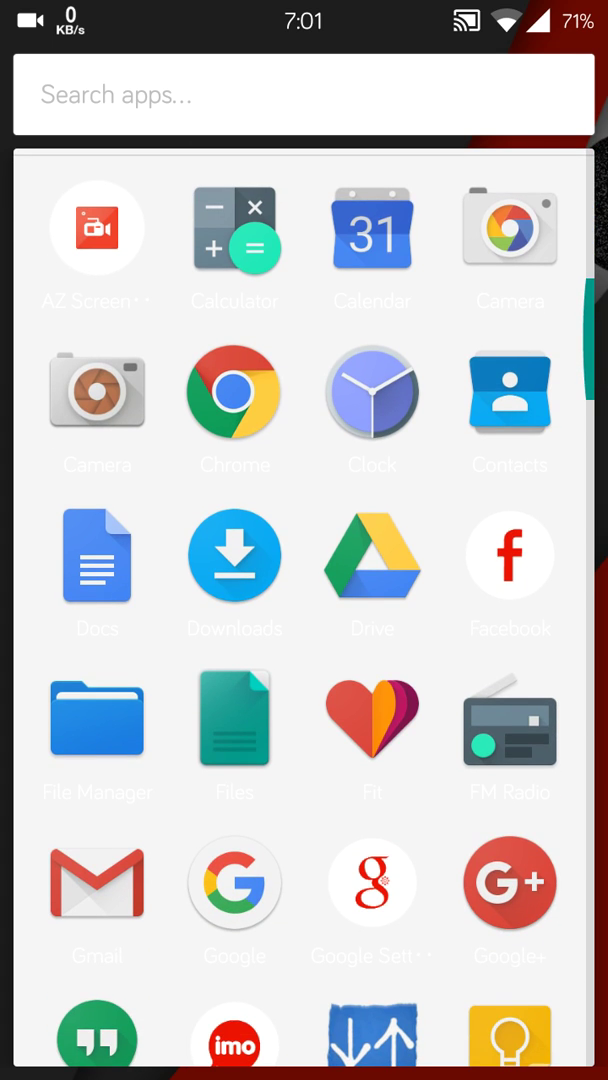
{"action": "scroll", "coordinate": [304, 600], "scroll_direction": "down", "scroll_amount": 5}
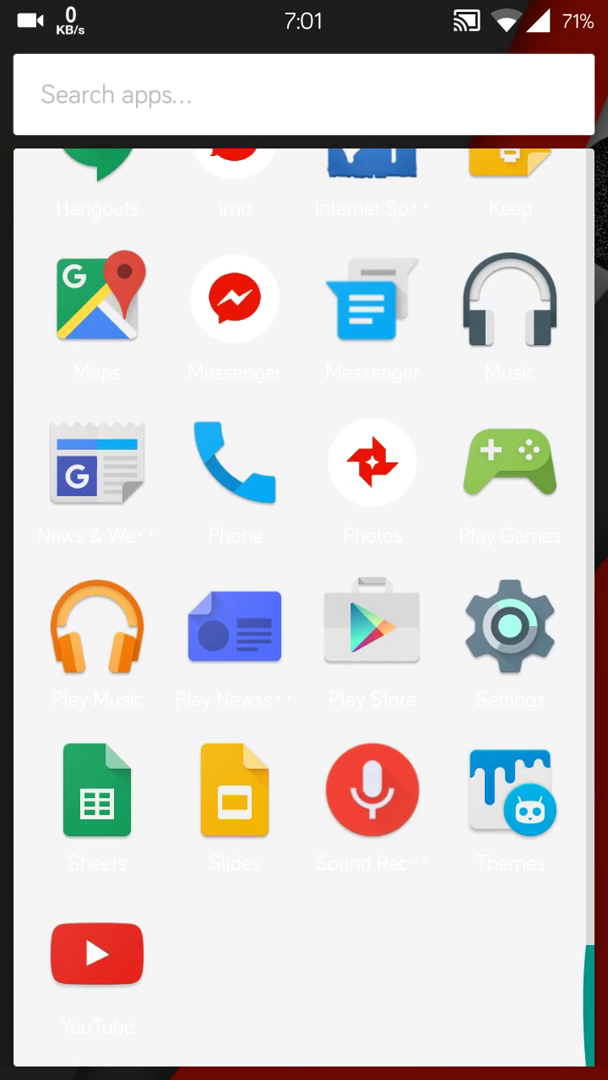
{"action": "left_click_drag", "start_coordinate": [304, 20], "coordinate": [304, 700]}
- Dismiss the notification shade and preview the applied LONE CM12 theme, where only boot animations are unapplied
{"action": "left_click_drag", "start_coordinate": [304, 1040], "coordinate": [304, 100]}
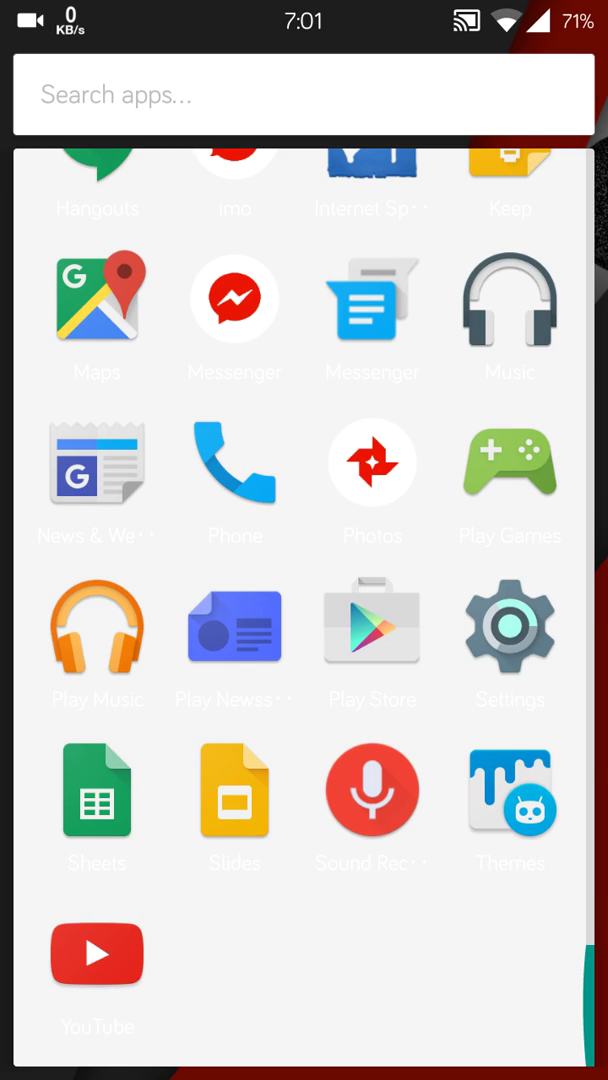
{"action": "left_click", "coordinate": [510, 800]}
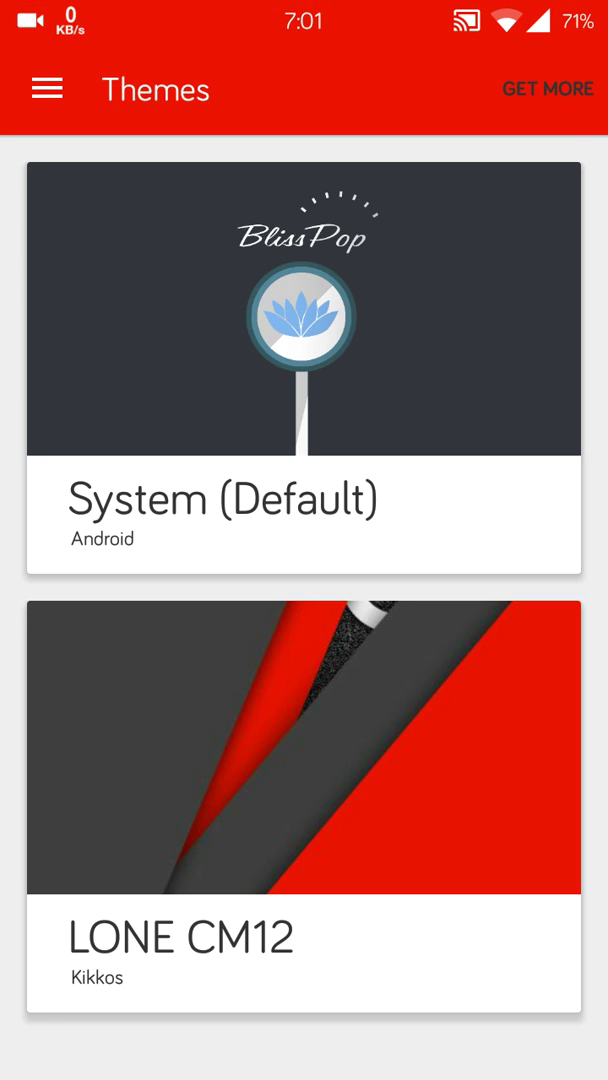
{"action": "left_click", "coordinate": [304, 800]}
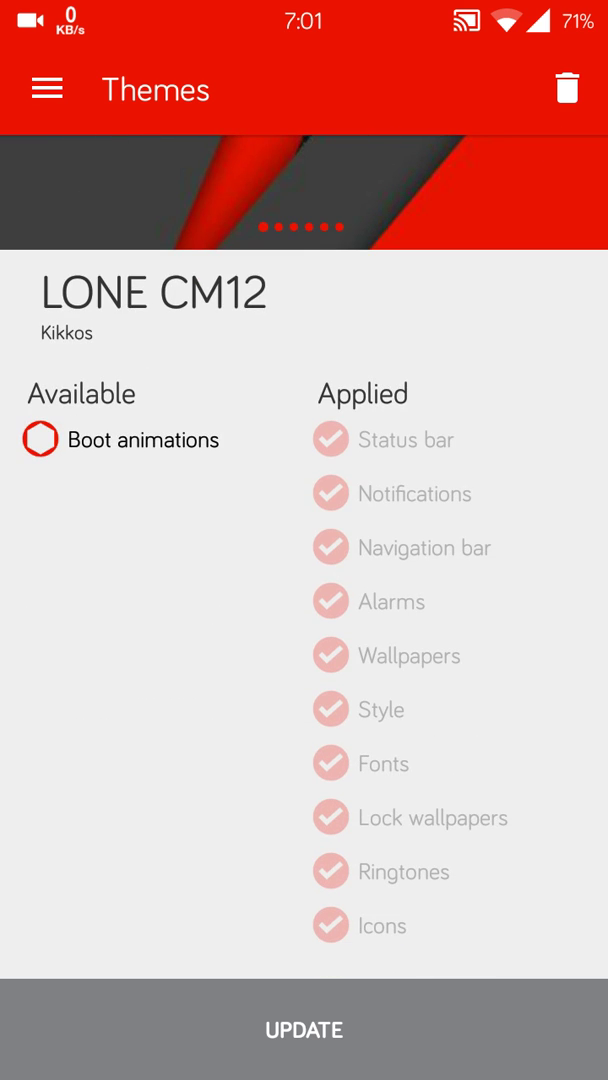
{"action": "left_click_drag", "start_coordinate": [304, 400], "coordinate": [304, 900]}
{"action": "key", "text": "Escape"}
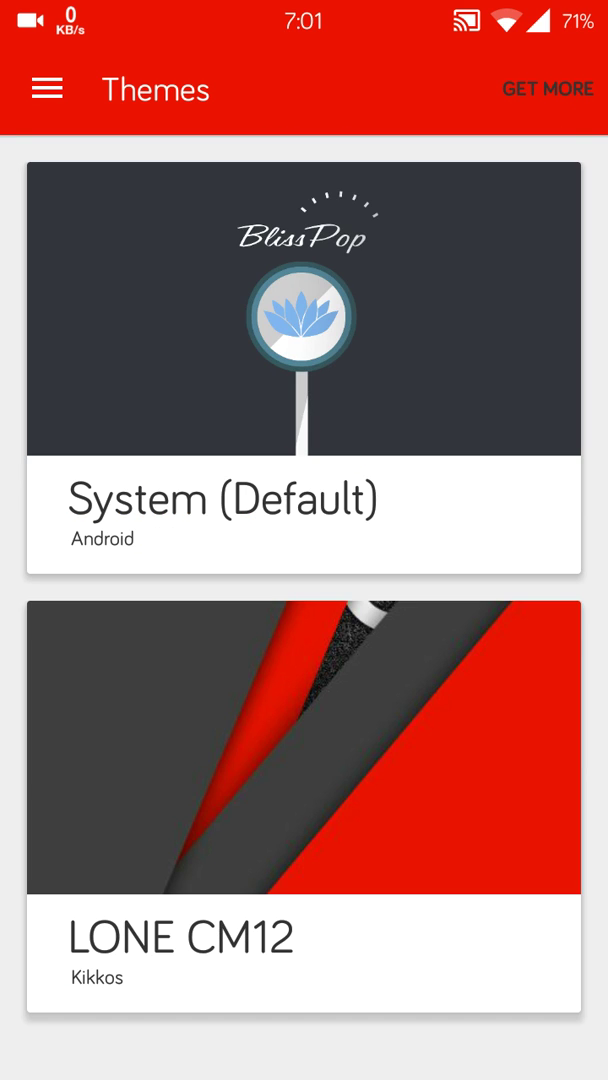
{"action": "key", "text": "Home"}
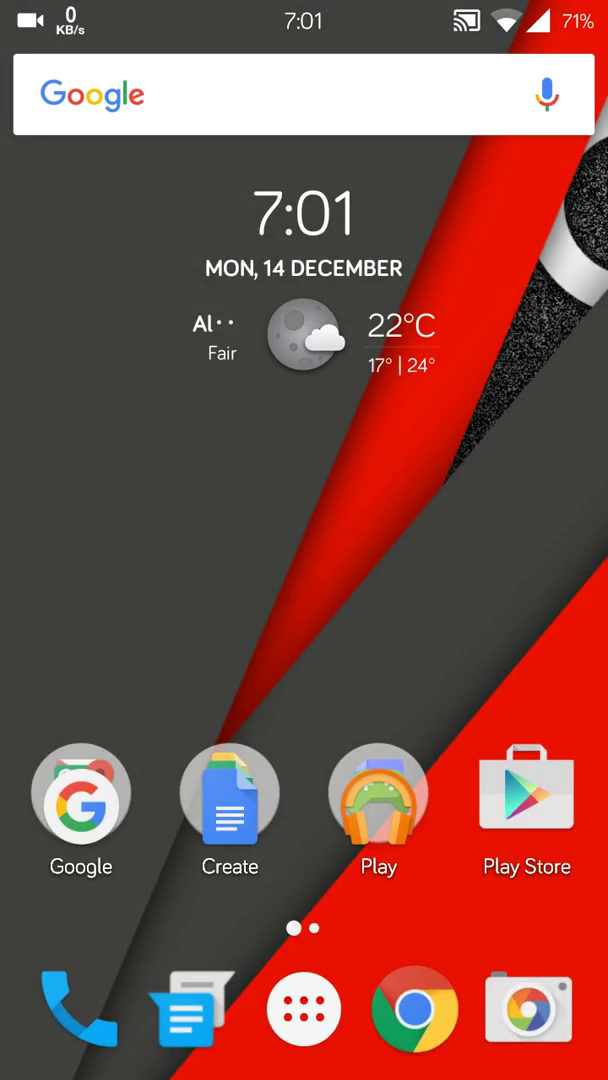
{"action": "left_click", "coordinate": [304, 1010]}
{"action": "scroll", "coordinate": [304, 600], "scroll_direction": "down", "scroll_amount": 5}
{"action": "scroll", "coordinate": [304, 600], "scroll_direction": "down", "scroll_amount": 5}
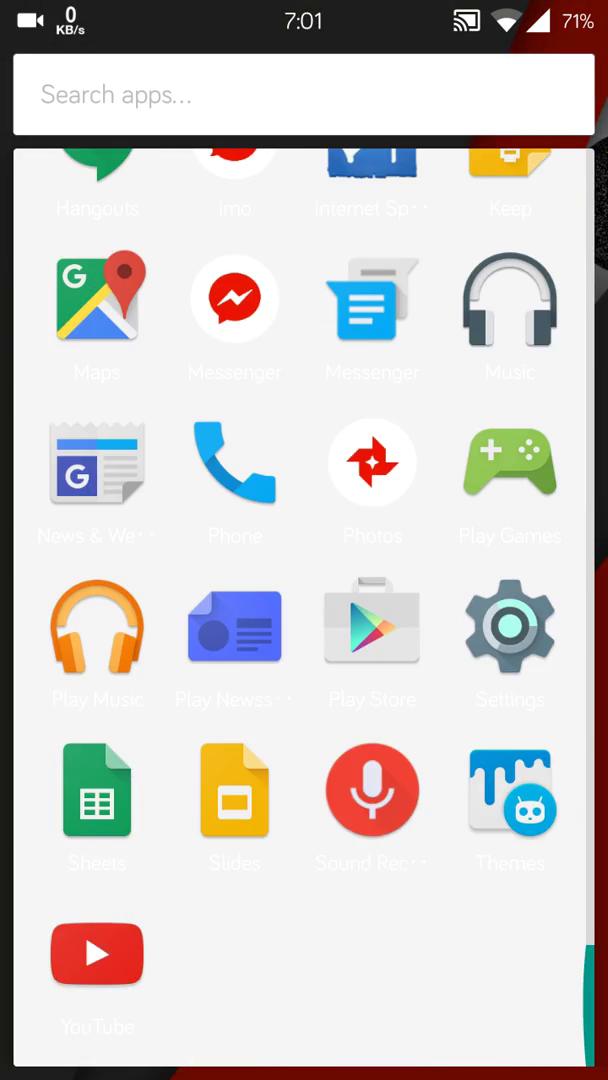
{"action": "scroll", "coordinate": [304, 600], "scroll_direction": "up", "scroll_amount": 10}
{"action": "scroll", "coordinate": [304, 600], "scroll_direction": "down", "scroll_amount": 5}
{"action": "scroll", "coordinate": [304, 600], "scroll_direction": "down", "scroll_amount": 3}
{"action": "scroll", "coordinate": [304, 600], "scroll_direction": "up", "scroll_amount": 5}
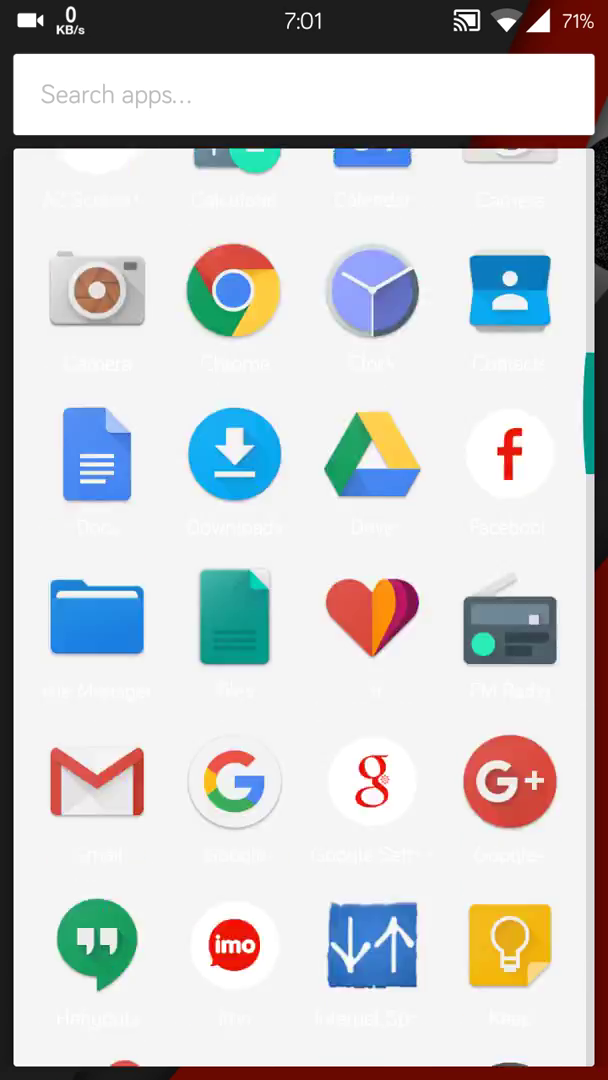
{"action": "scroll", "coordinate": [304, 600], "scroll_direction": "up", "scroll_amount": 4}
{"action": "scroll", "coordinate": [304, 600], "scroll_direction": "down", "scroll_amount": 8}
{"action": "scroll", "coordinate": [304, 600], "scroll_direction": "up", "scroll_amount": 7}
{"action": "scroll", "coordinate": [304, 600], "scroll_direction": "up", "scroll_amount": 1}
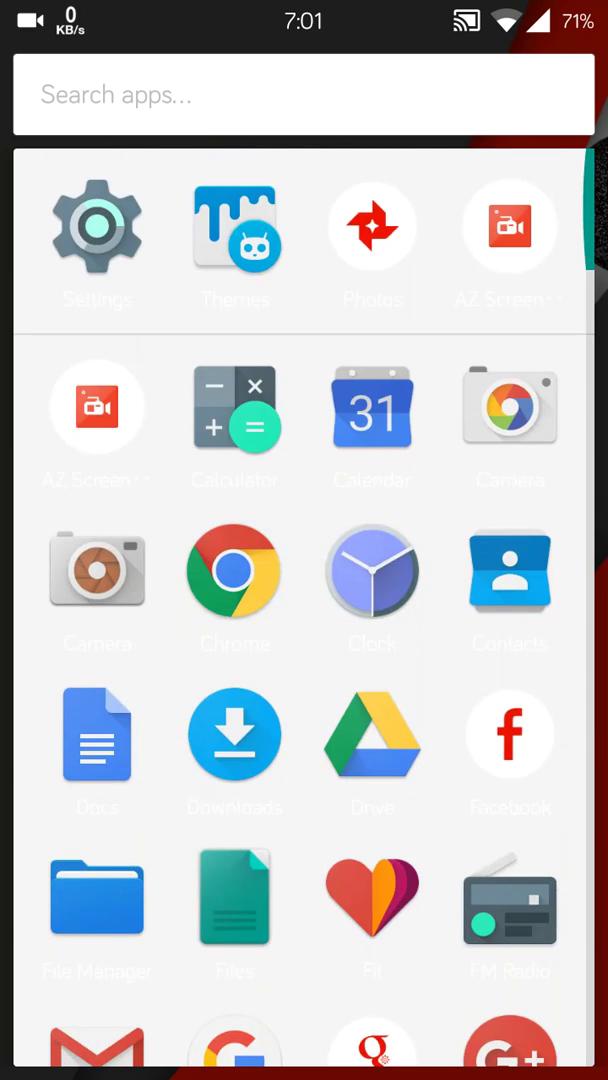
{"action": "scroll", "coordinate": [304, 600], "scroll_direction": "down", "scroll_amount": 8}
{"action": "scroll", "coordinate": [304, 600], "scroll_direction": "up", "scroll_amount": 8}
{"action": "key", "text": "Escape"}
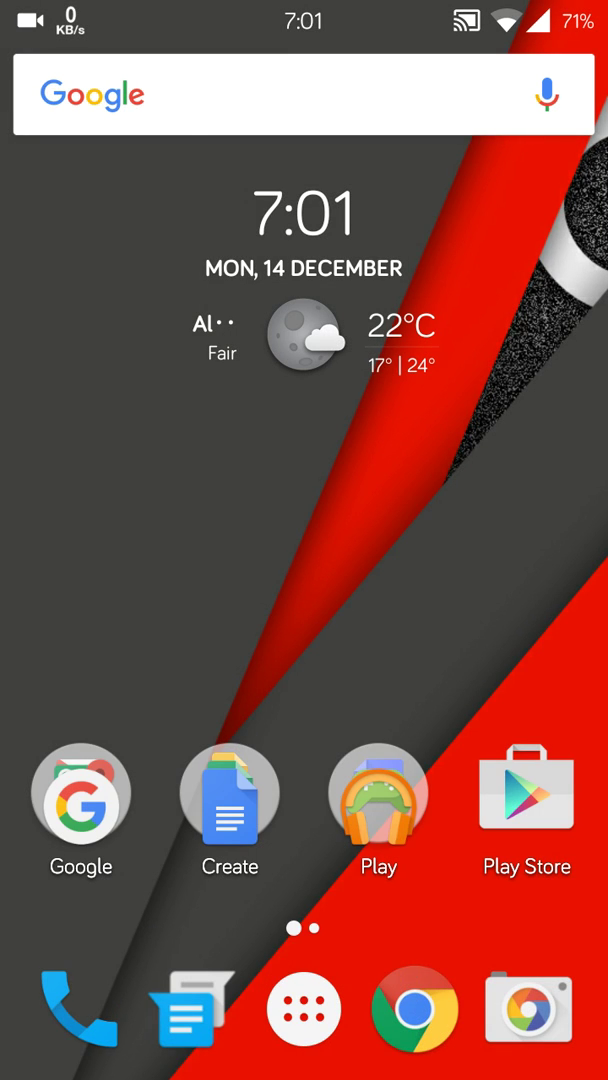